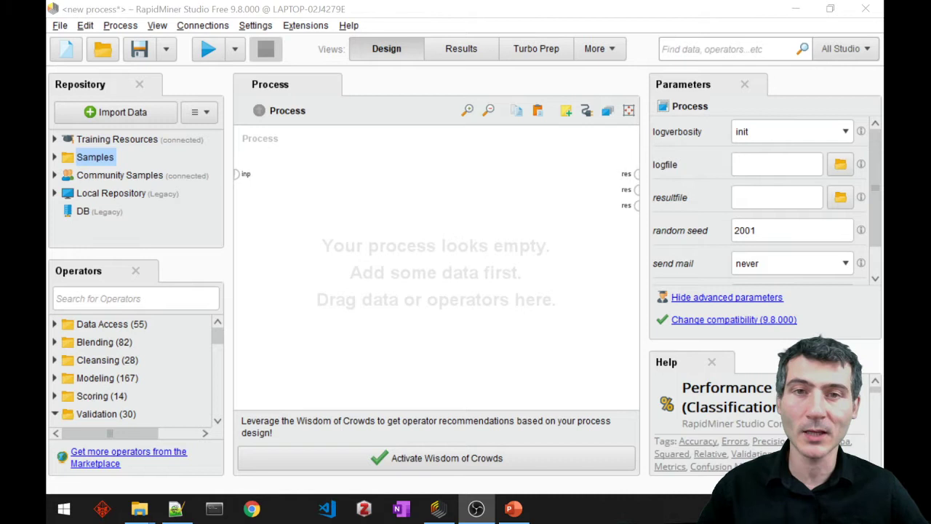
Expand Samples > data in the Repository to list the sample datasets.
click(432, 176)
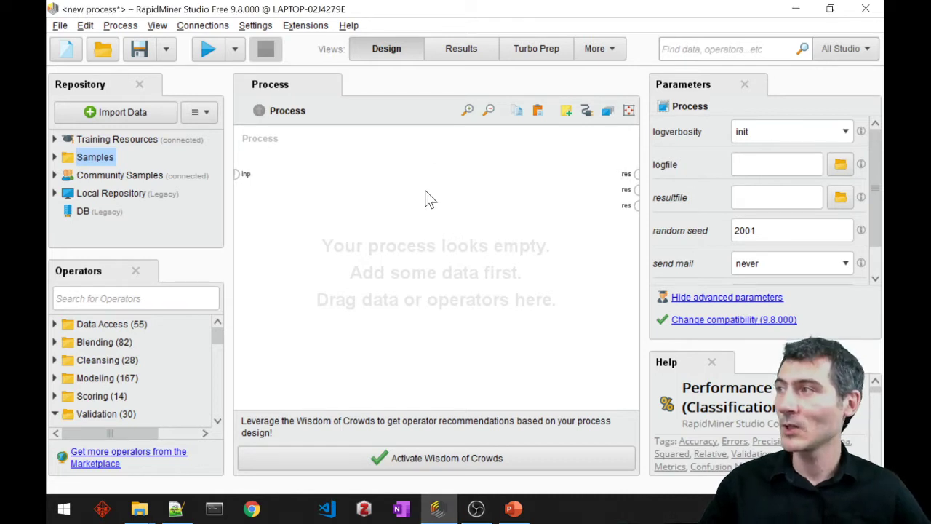
click(53, 158)
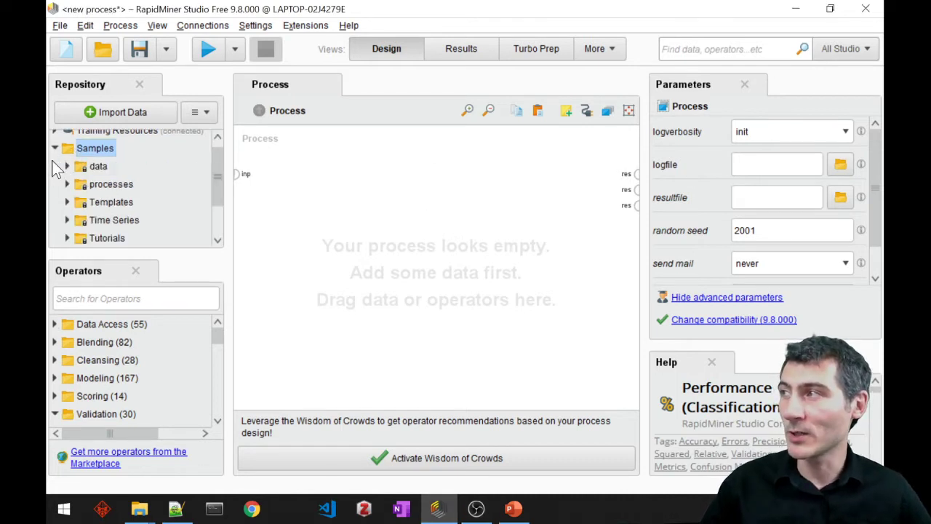
click(54, 148)
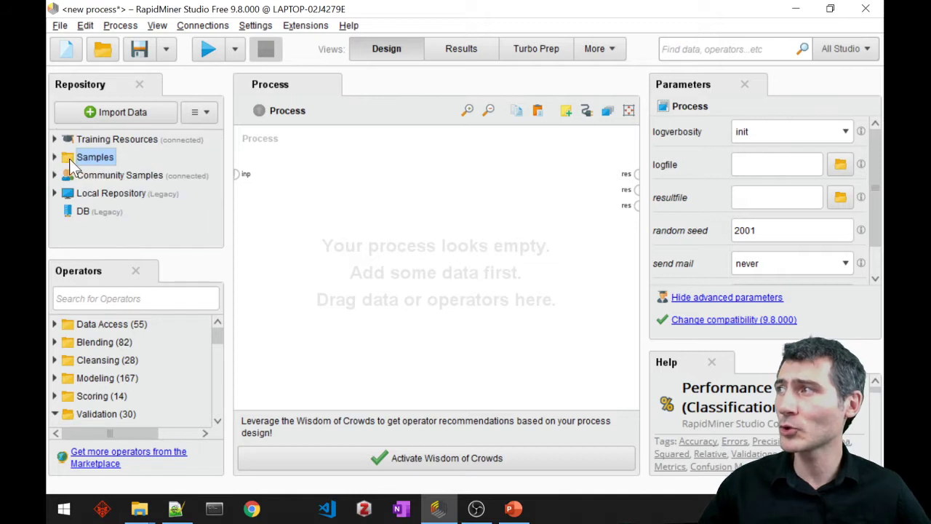
click(56, 158)
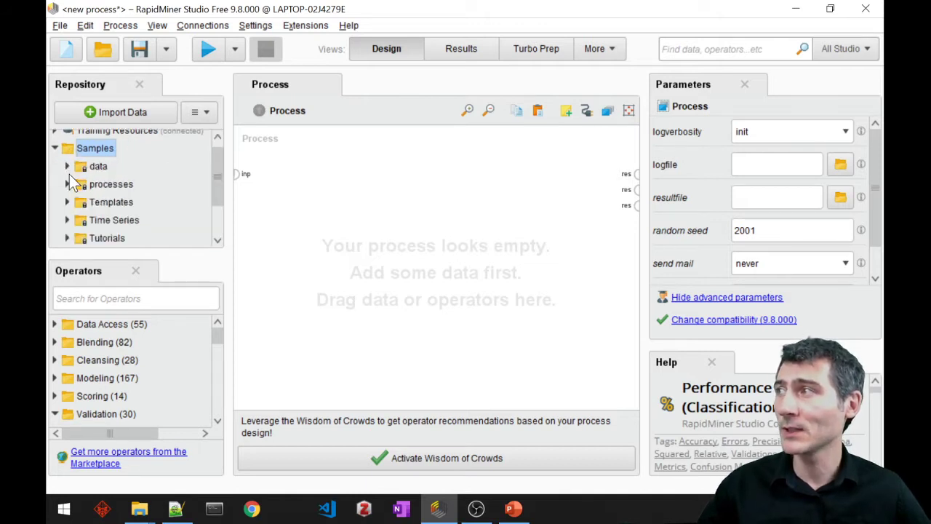
click(66, 167)
scroll(107, 185, down, 1)
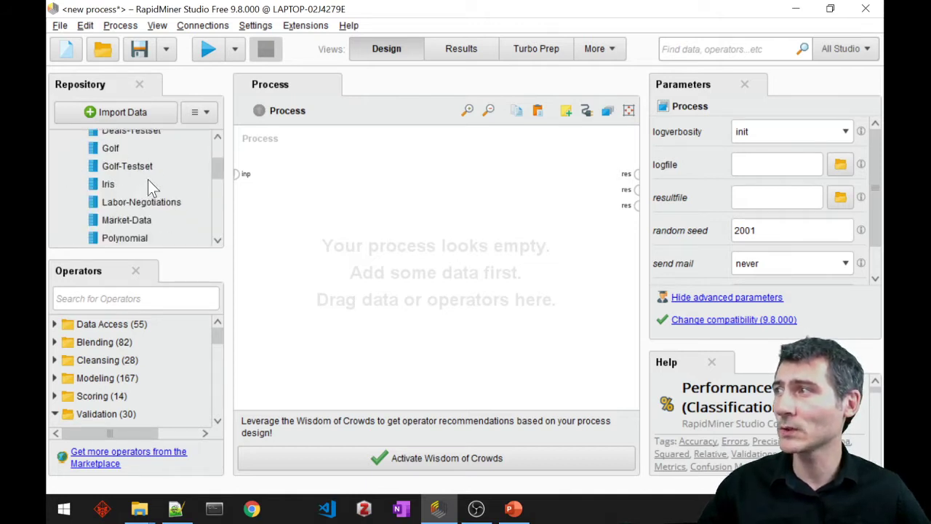
scroll(148, 189, down, 3)
Drag the Sonar dataset onto the canvas and wire its output to the result port.
drag(116, 220, 306, 208)
click(339, 175)
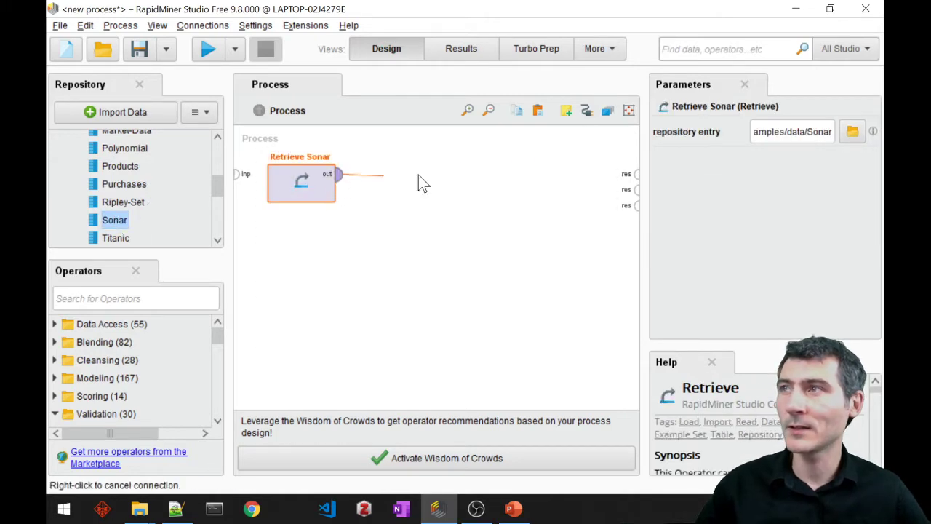
click(636, 174)
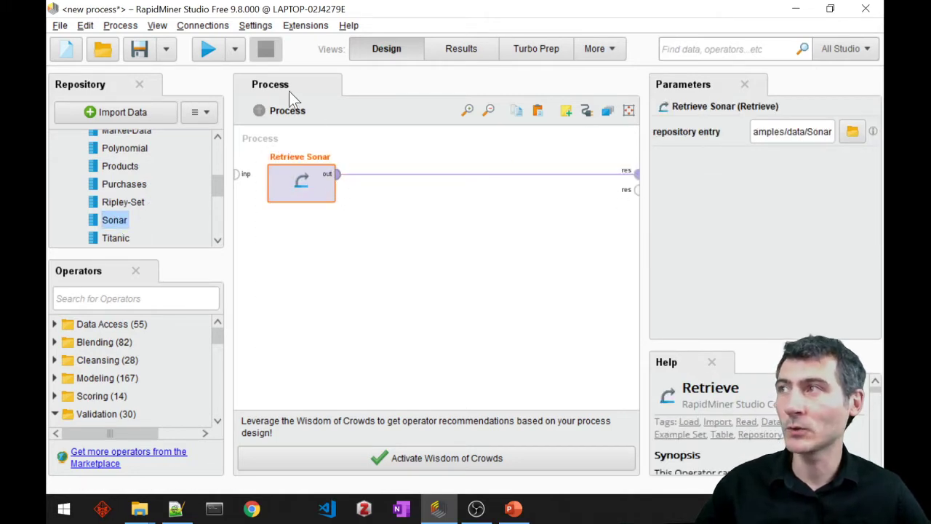
Run the process and sort the 208-example Sonar table by class, ascending then descending.
click(206, 50)
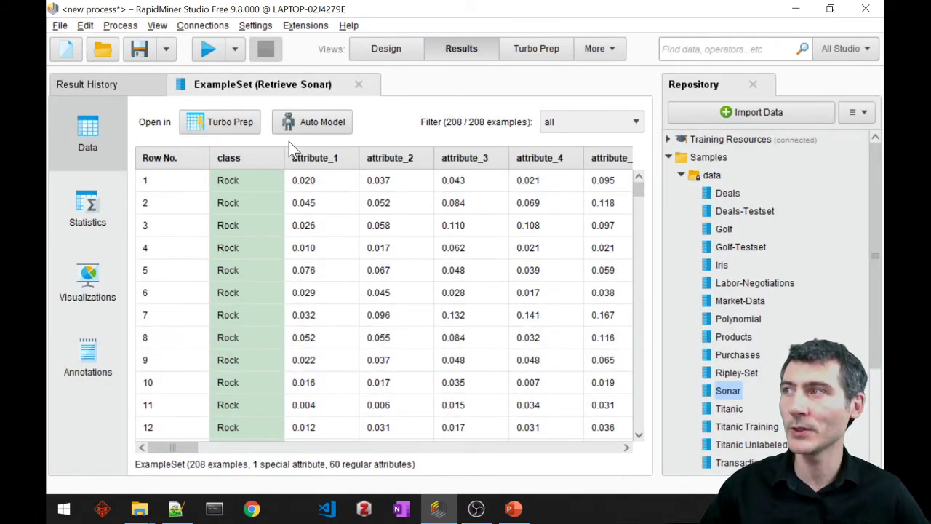
drag(175, 448, 106, 425)
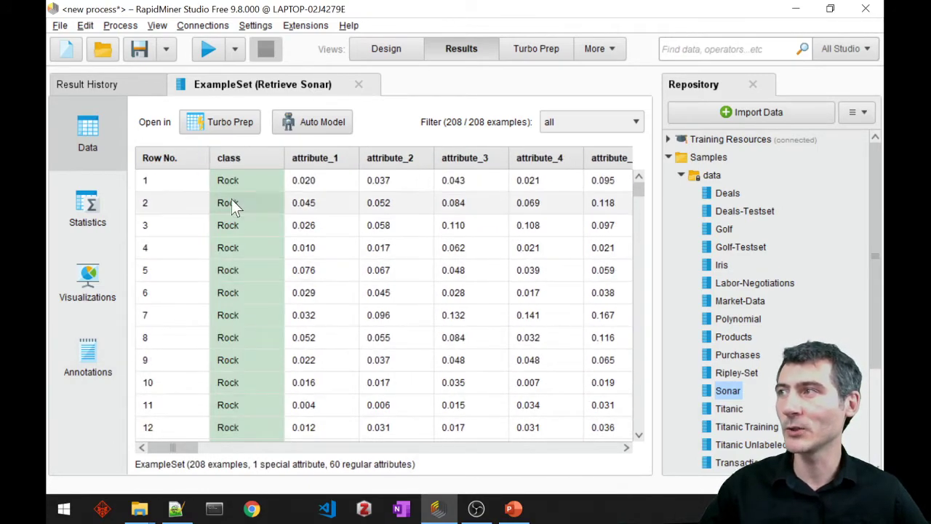
scroll(232, 171, down, 2)
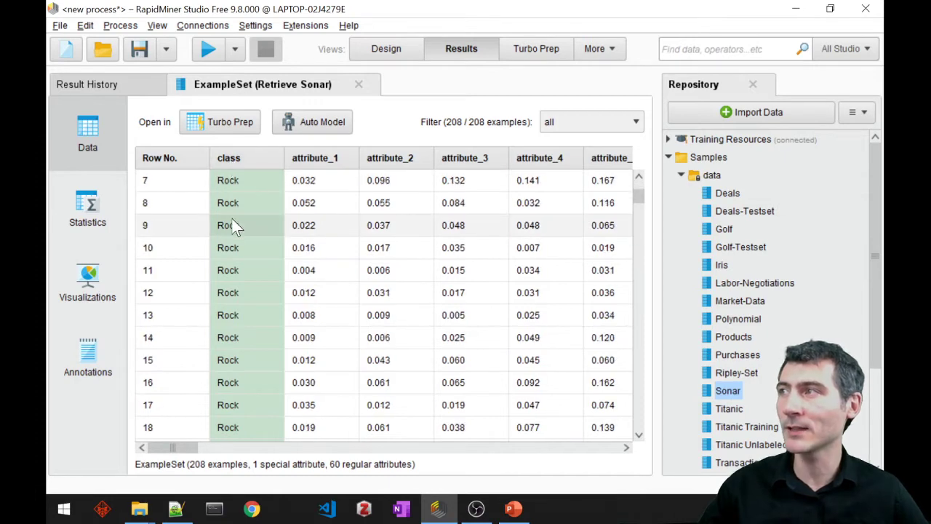
scroll(233, 222, down, 3)
scroll(240, 218, up, 4)
scroll(243, 186, up, 1)
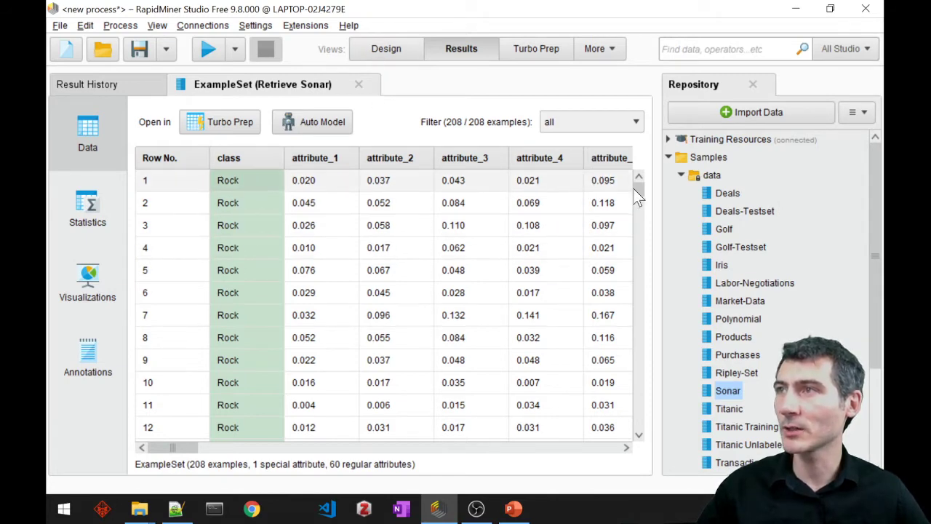
click(240, 160)
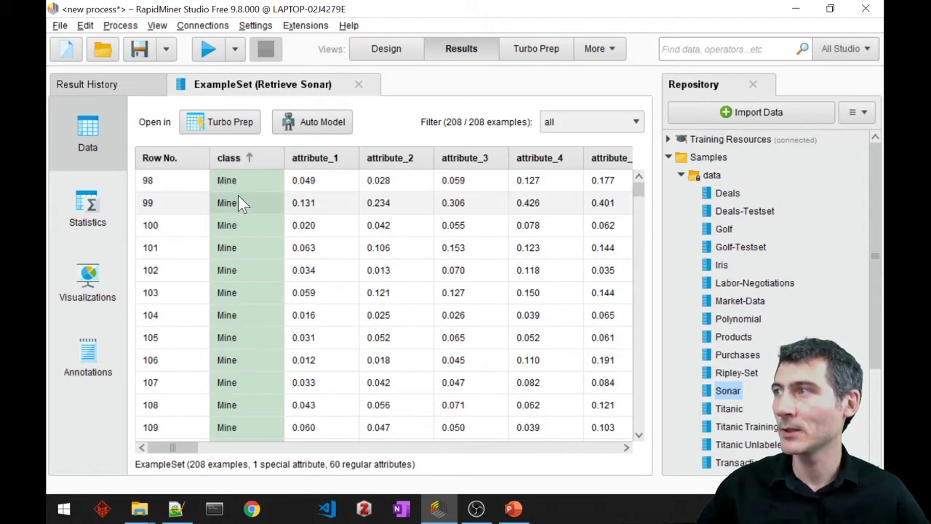
click(240, 160)
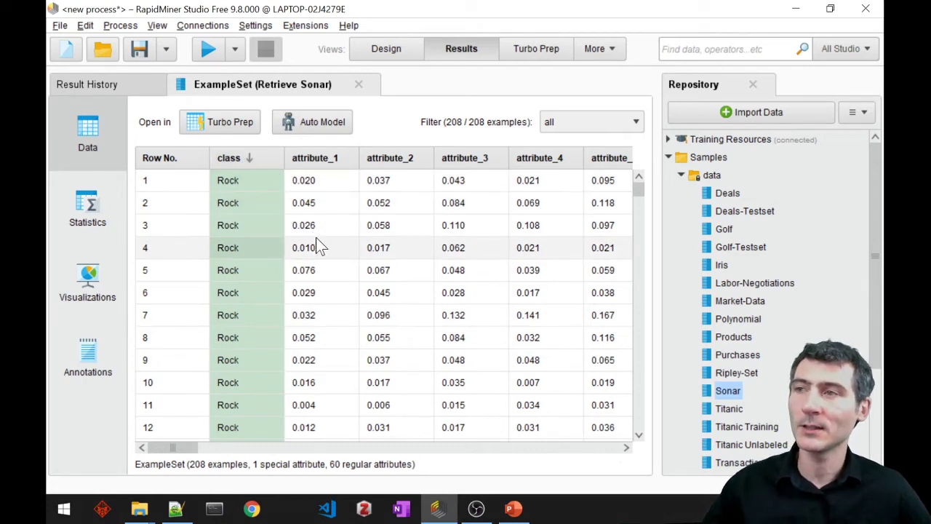
Add Logistic Regression after Retrieve Sonar in Design, then search operators for 'split data'.
click(398, 54)
click(201, 300)
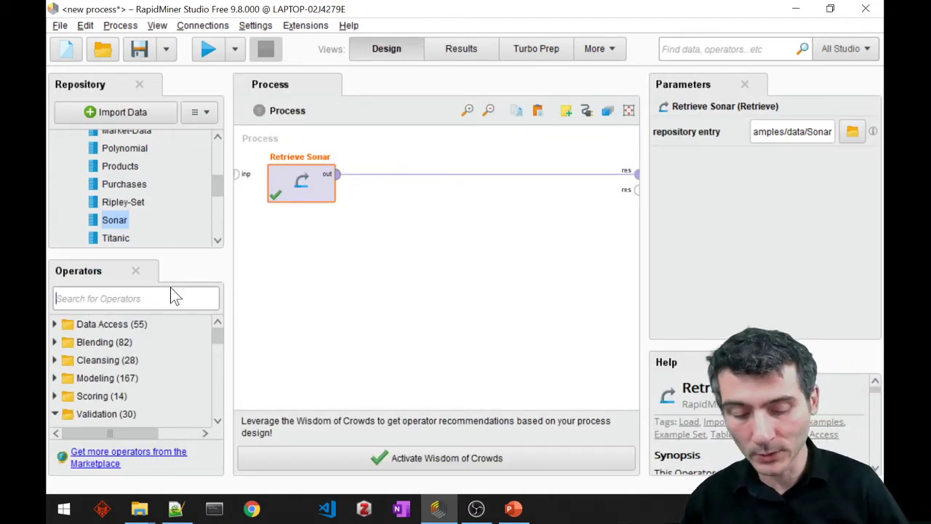
text(logis)
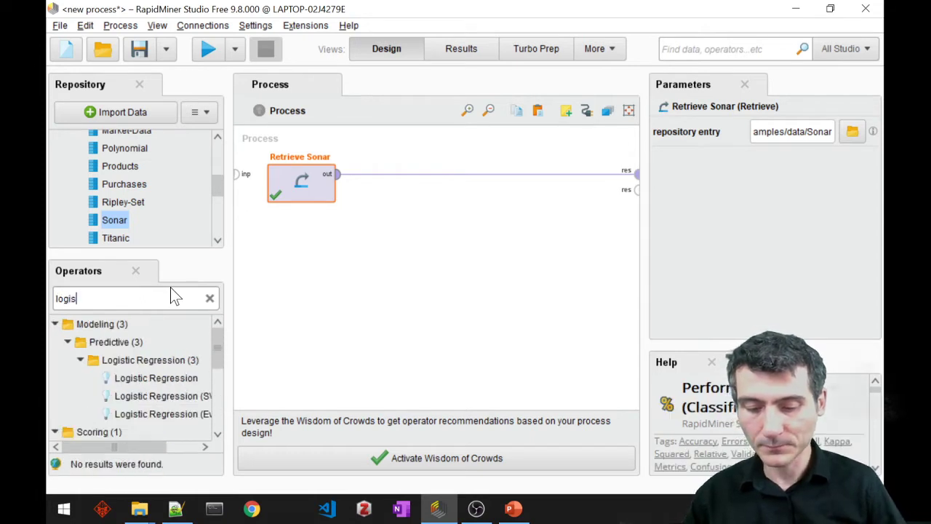
text(tic regression)
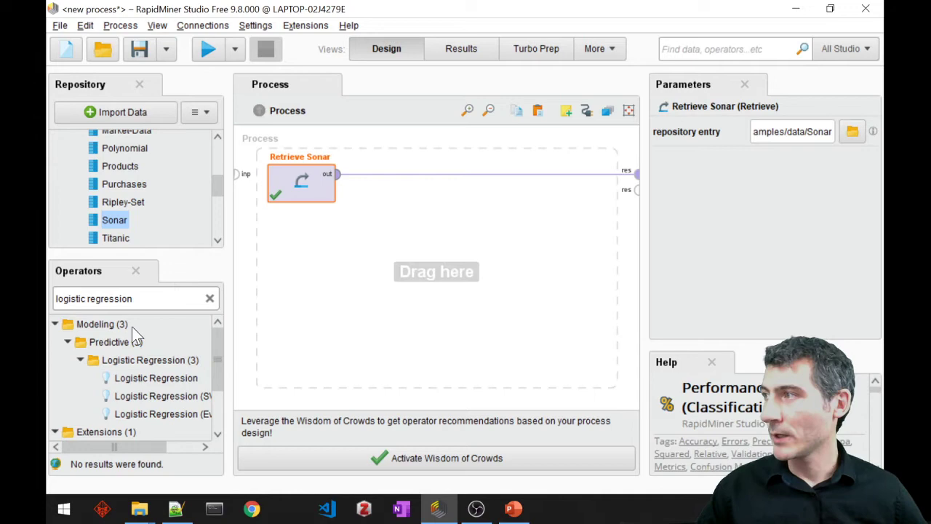
drag(156, 382, 493, 187)
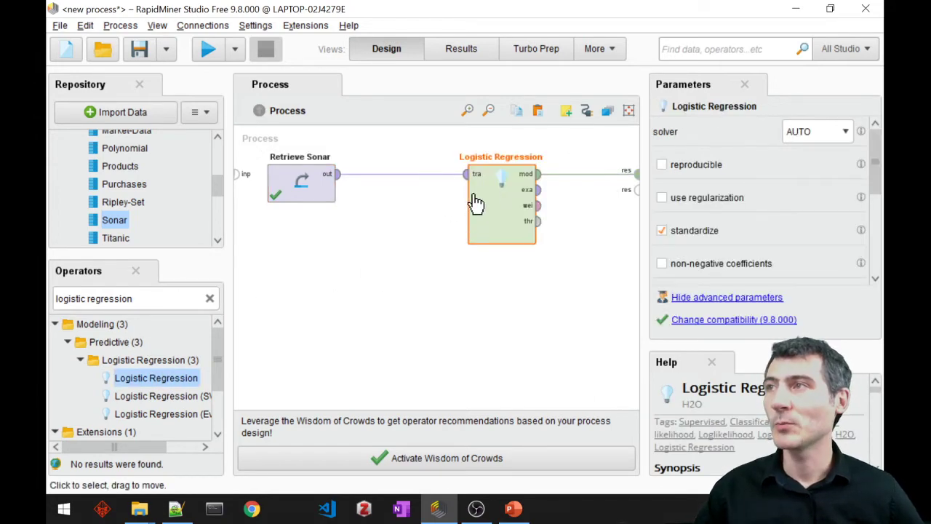
click(143, 304)
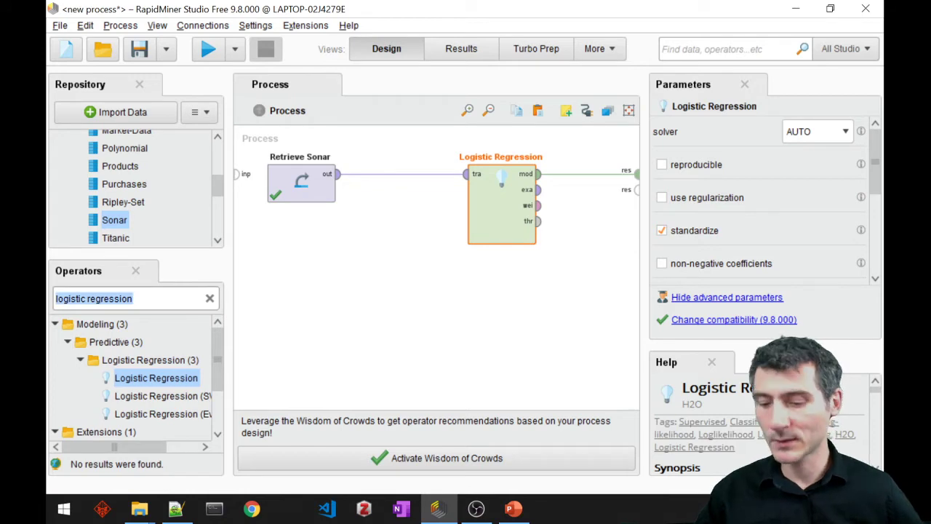
text(split da)
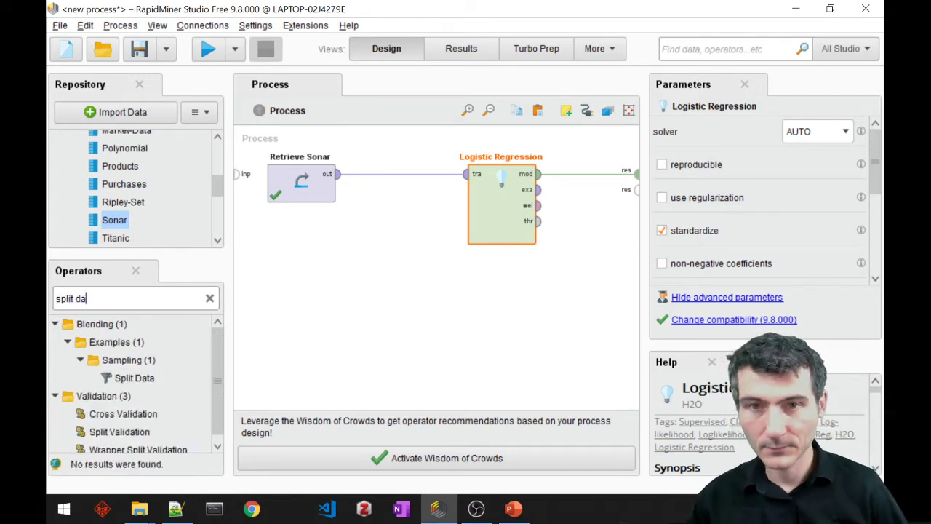
text(ta)
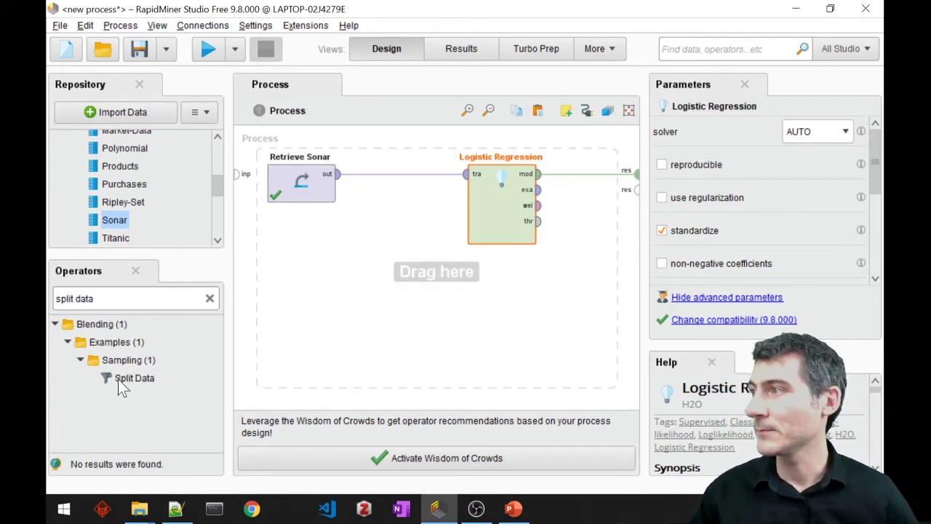
Drop Split Data onto the Sonar-to-regression link with partitions 0.7 and 0.3, placed below Retrieve Sonar.
drag(118, 379, 424, 186)
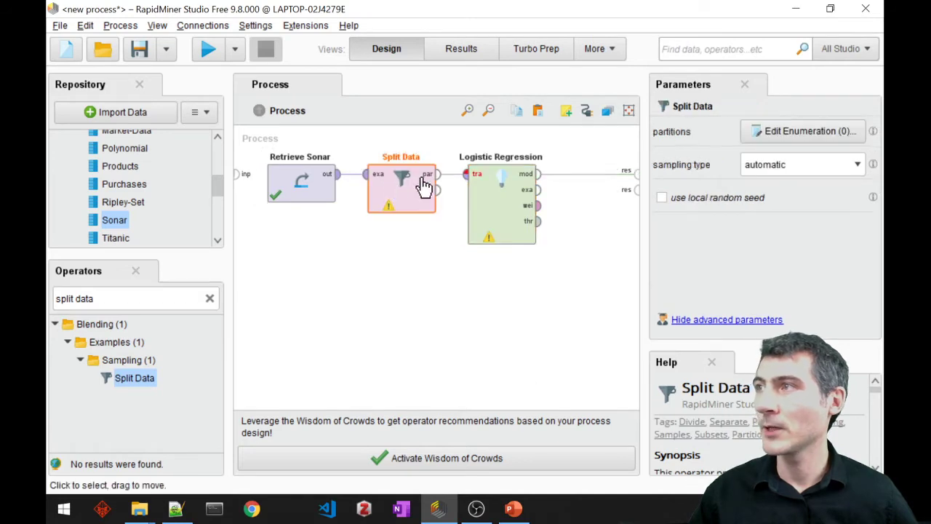
click(811, 128)
click(471, 429)
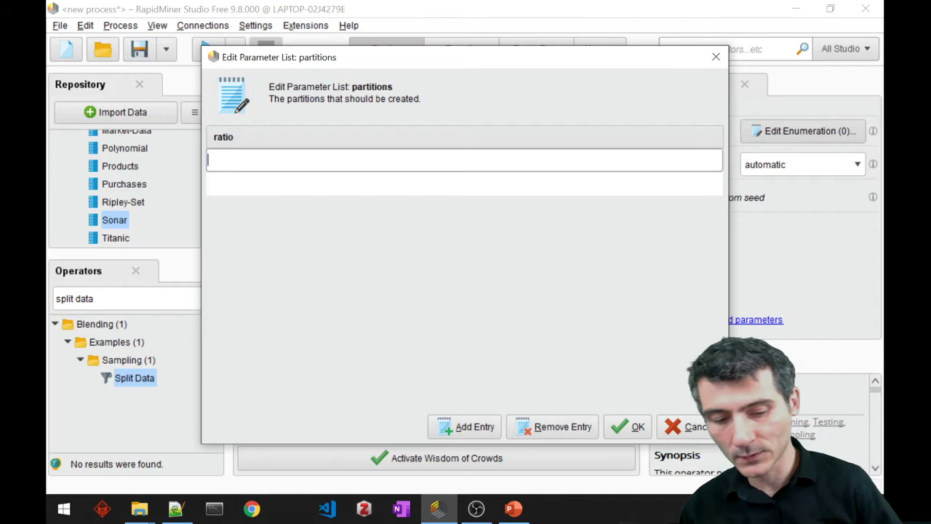
text(0.7)
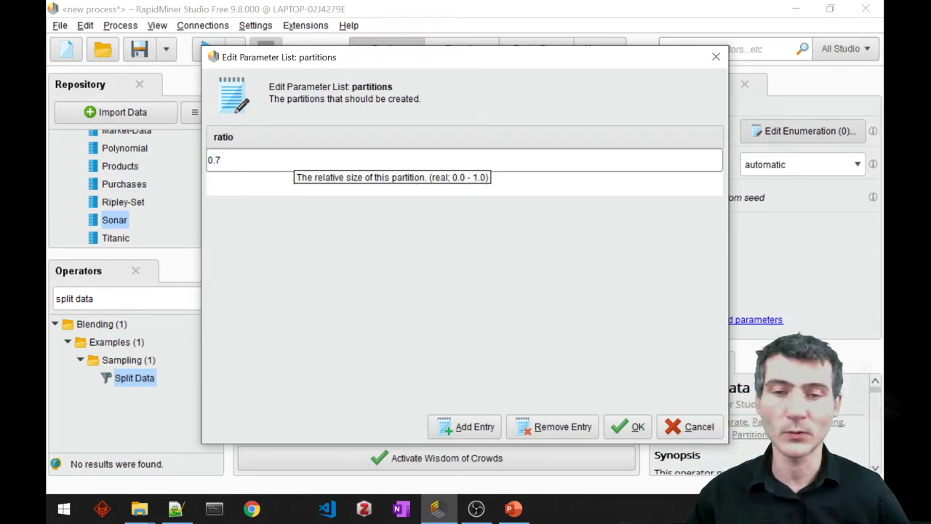
key(Return)
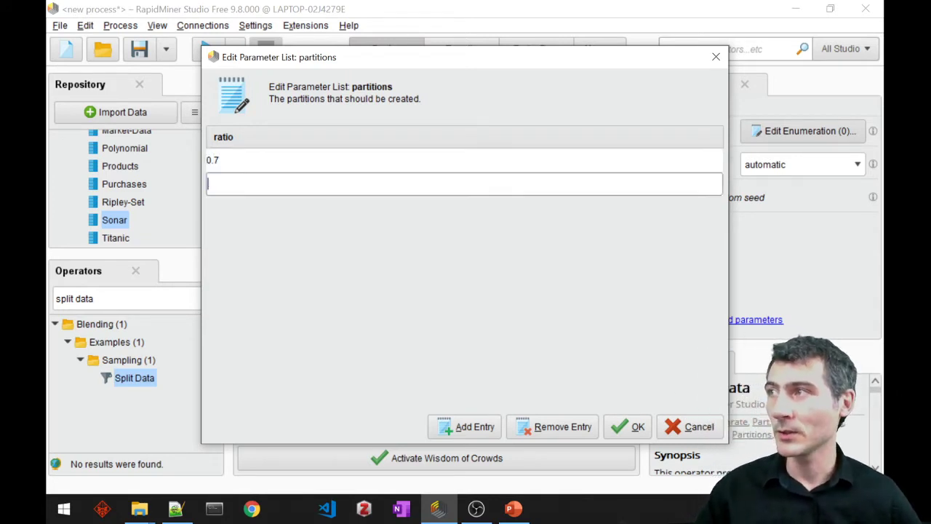
text(0.3)
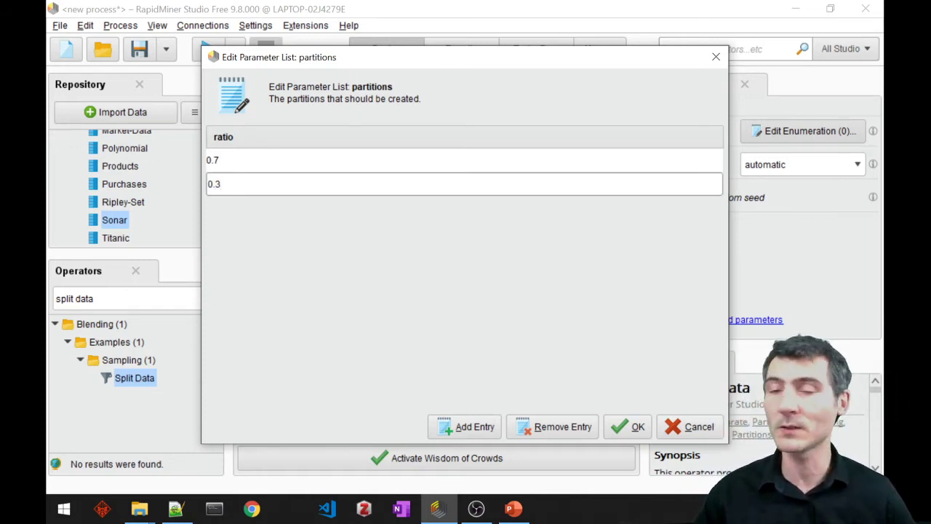
click(625, 423)
drag(389, 201, 308, 272)
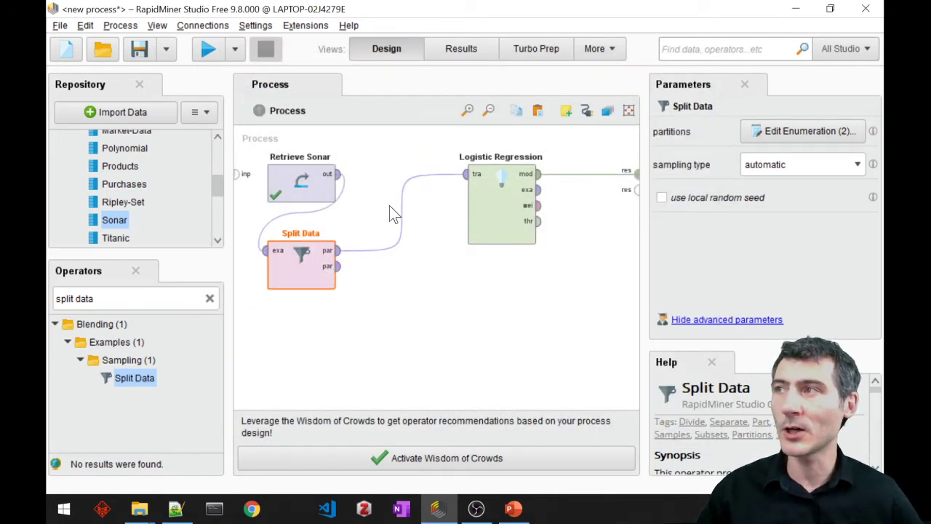
click(174, 298)
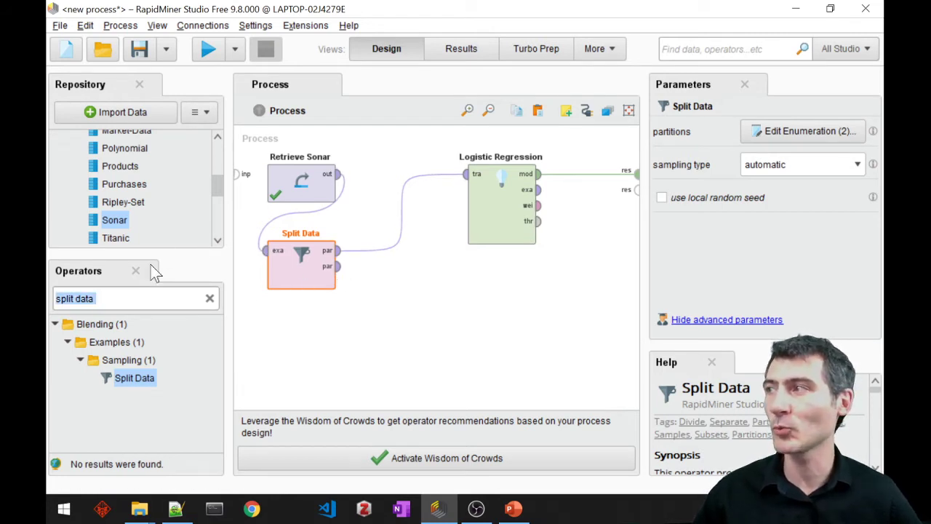
Search for 'apply model' and place Apply Model below Logistic Regression.
click(131, 298)
key(ctrl+a)
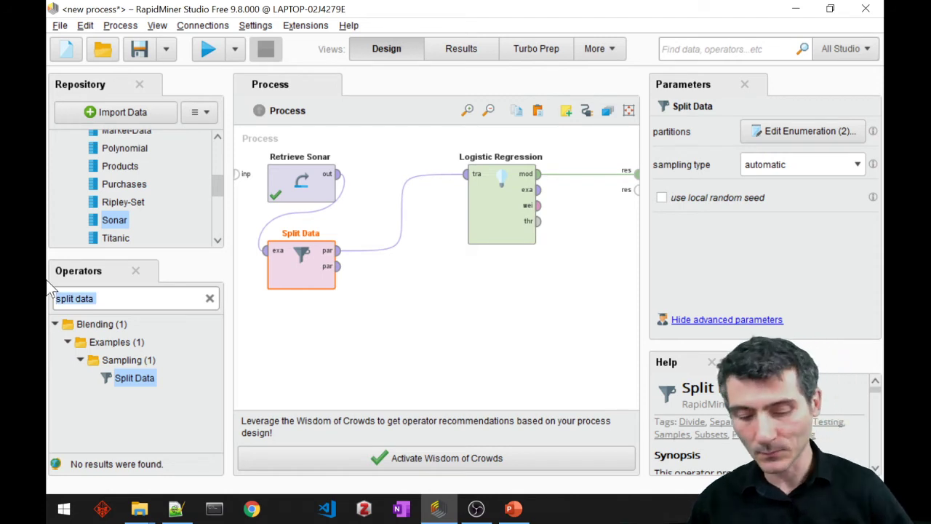
text(apply )
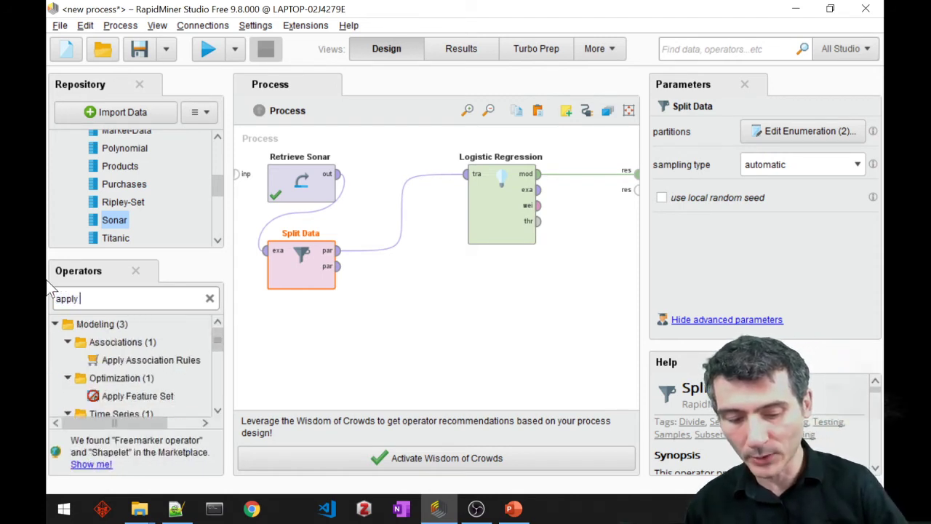
text(model)
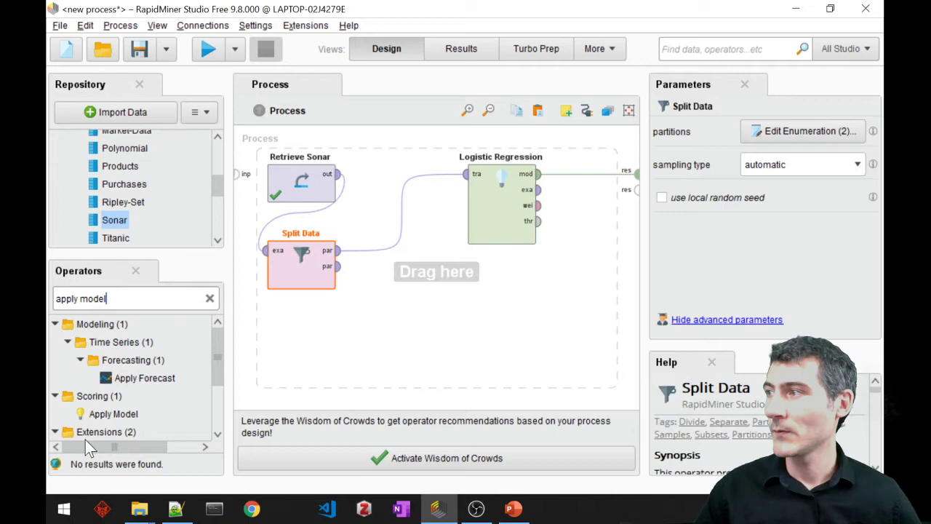
drag(113, 411, 451, 295)
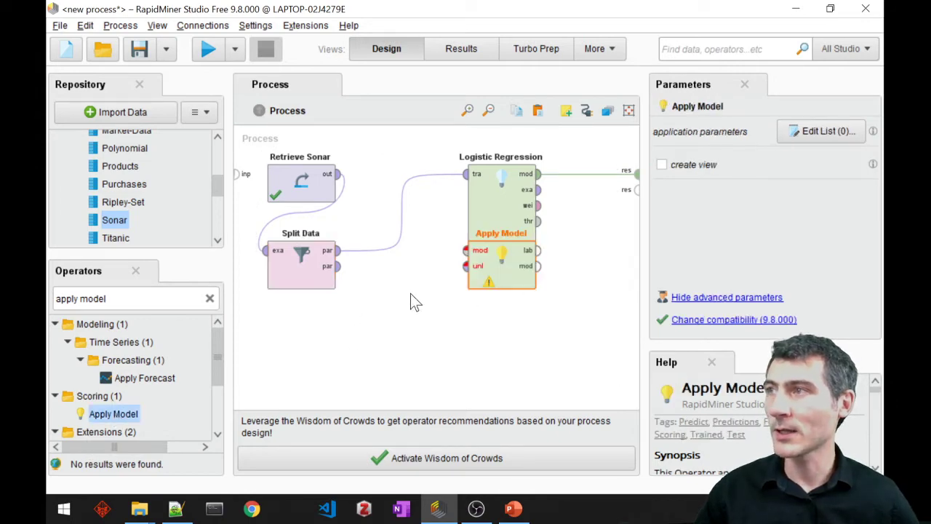
Wire Split Data's second partition and the Logistic Regression model into Apply Model.
drag(337, 265, 466, 265)
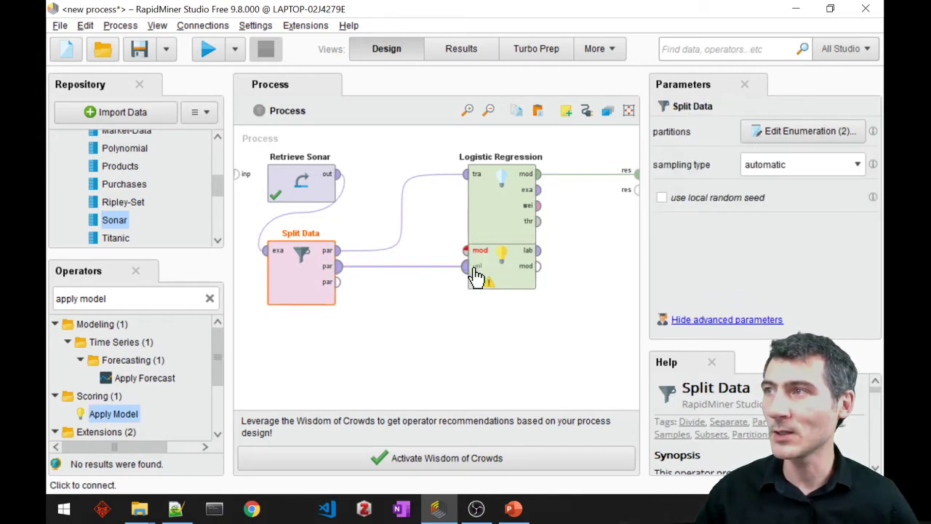
click(539, 174)
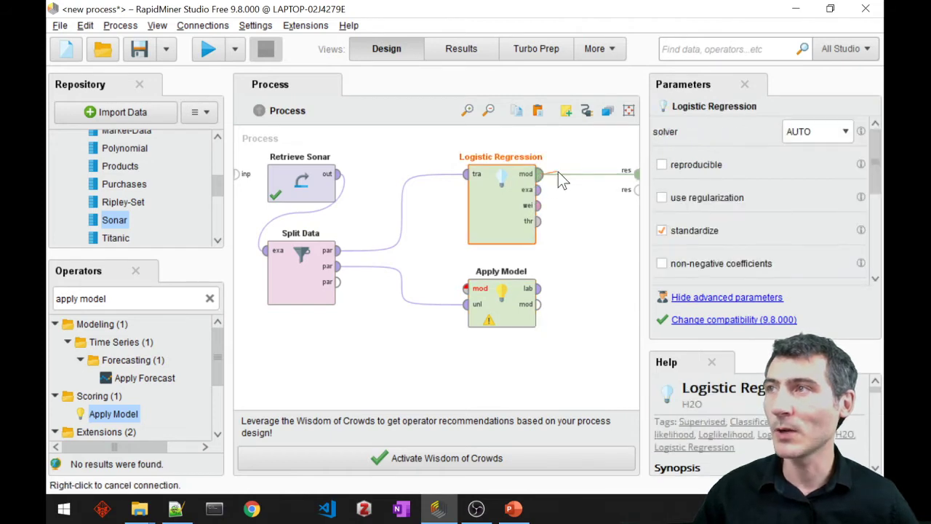
click(468, 294)
drag(491, 237, 421, 219)
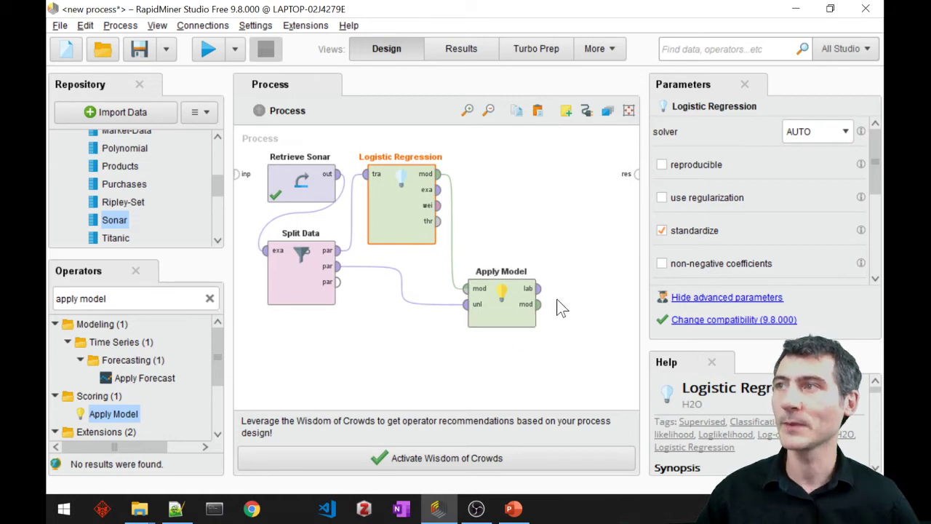
Search 'performance clas' and add a Performance (Classification) operator to the canvas.
click(106, 298)
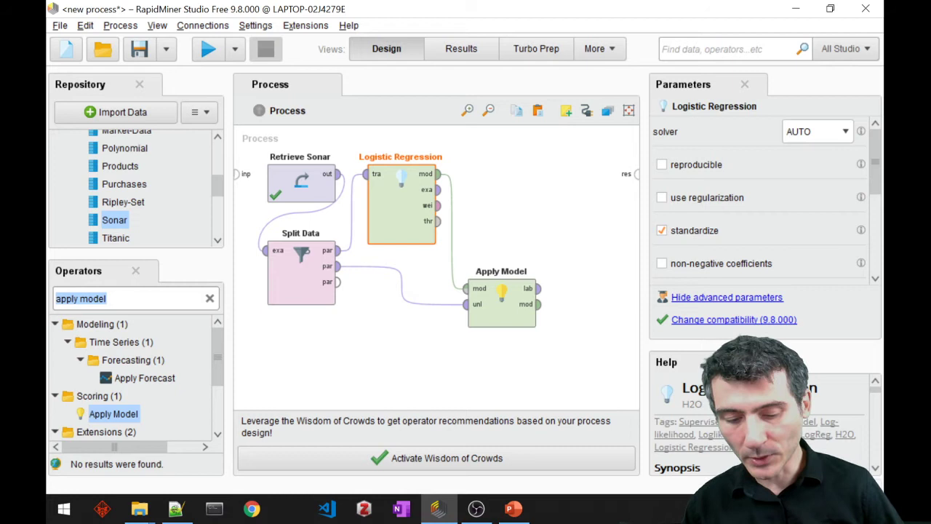
text(perfor)
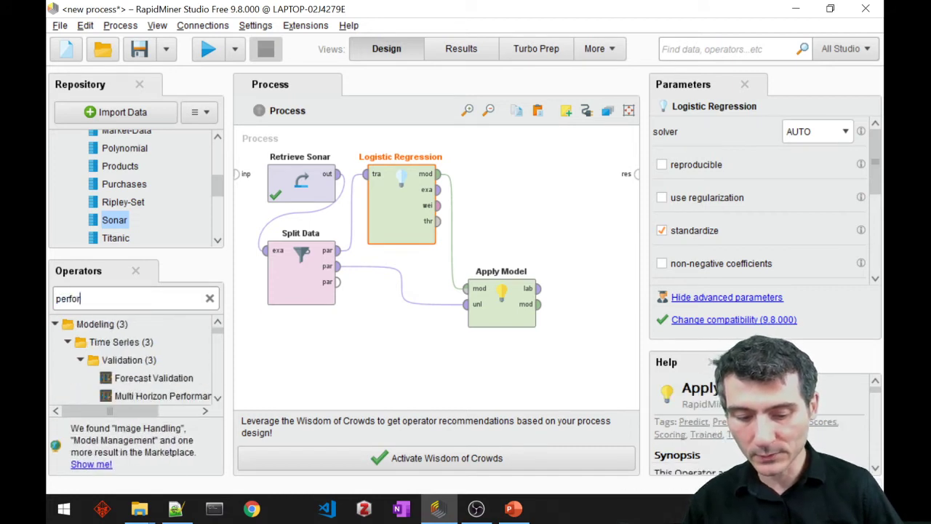
text(mance )
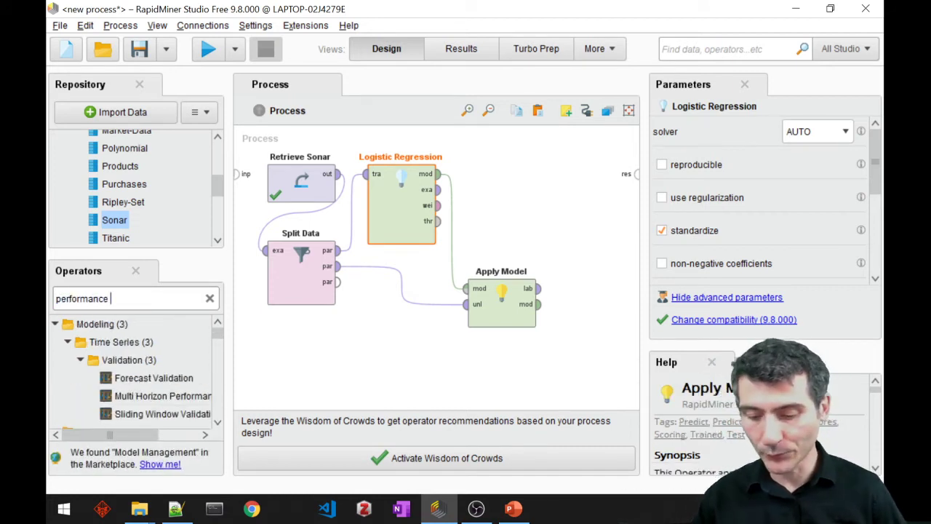
text(clas)
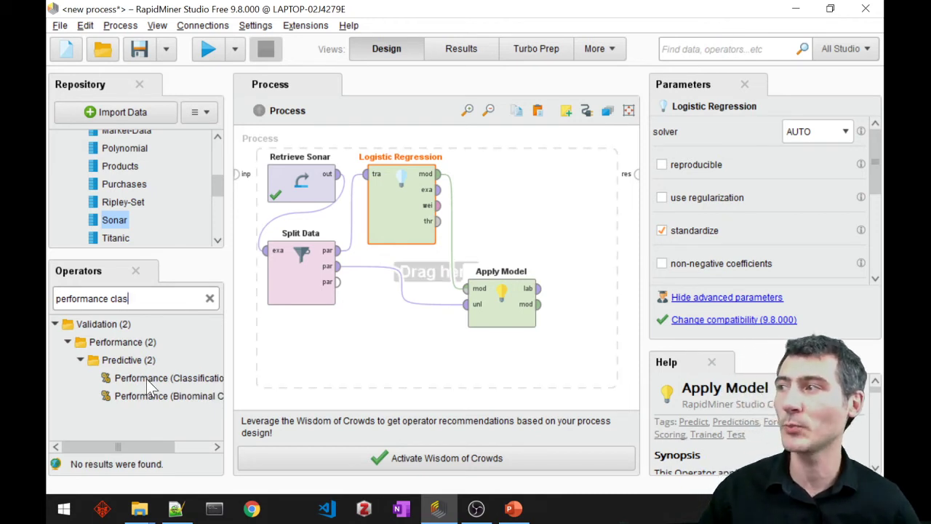
drag(156, 379, 509, 186)
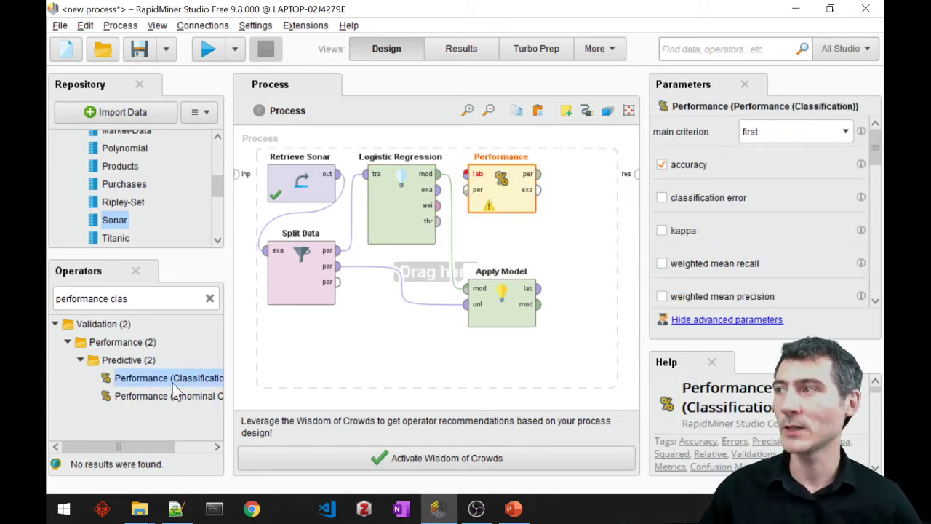
drag(155, 446, 191, 445)
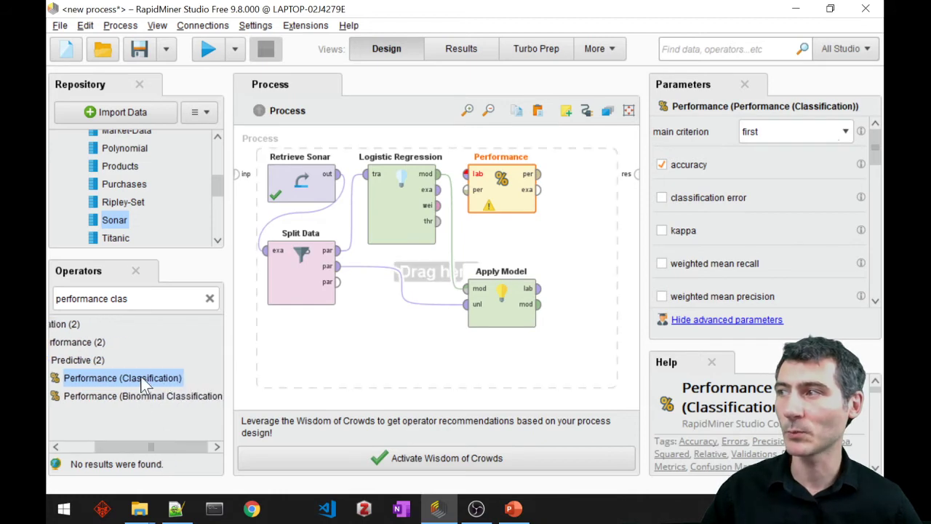
drag(509, 207, 559, 207)
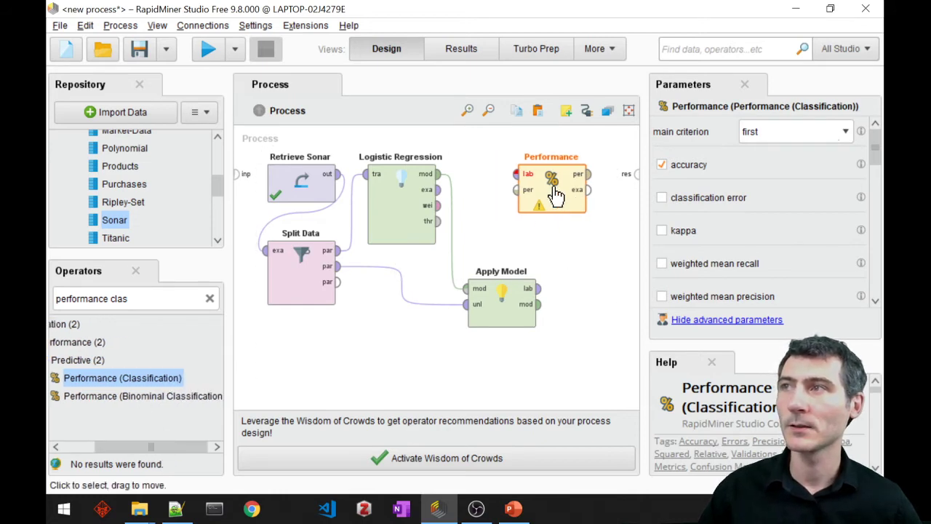
Feed Apply Model's labelled data into Performance and wire its per and exa outputs to results.
click(539, 289)
click(516, 174)
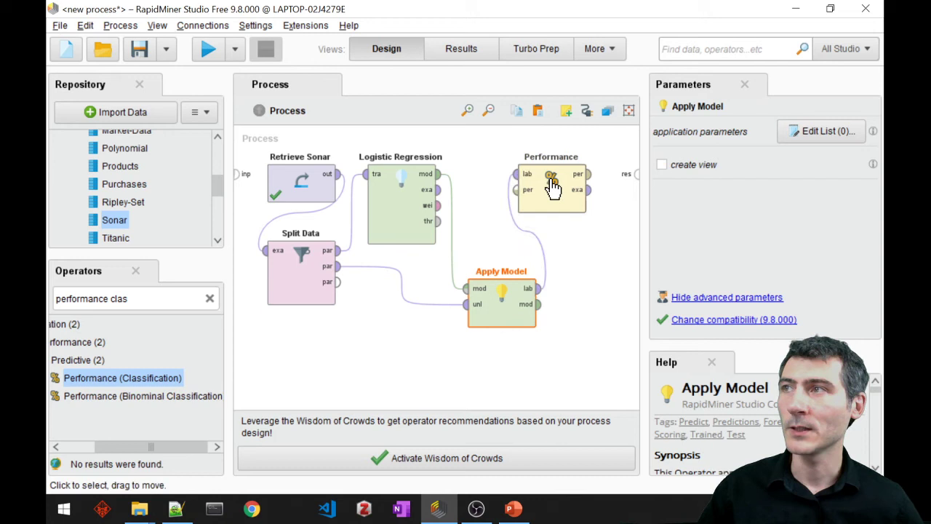
click(587, 175)
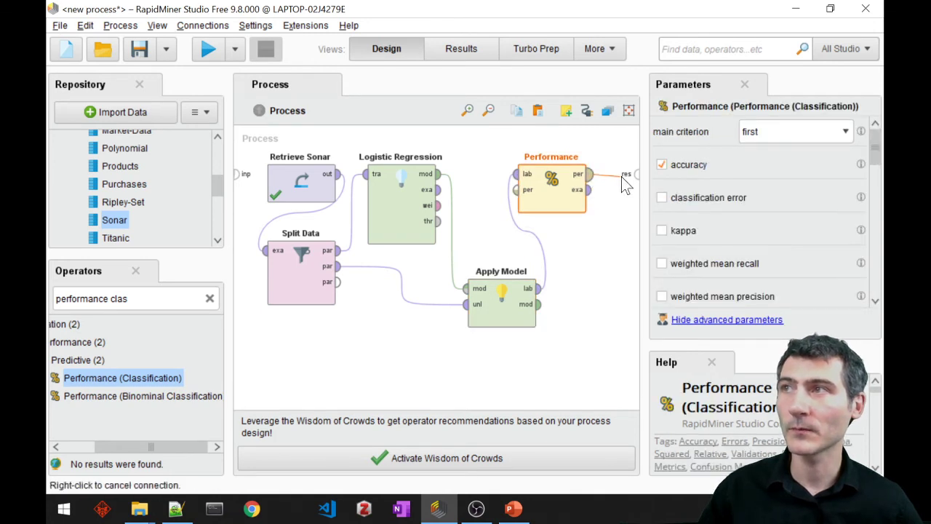
click(636, 174)
click(588, 190)
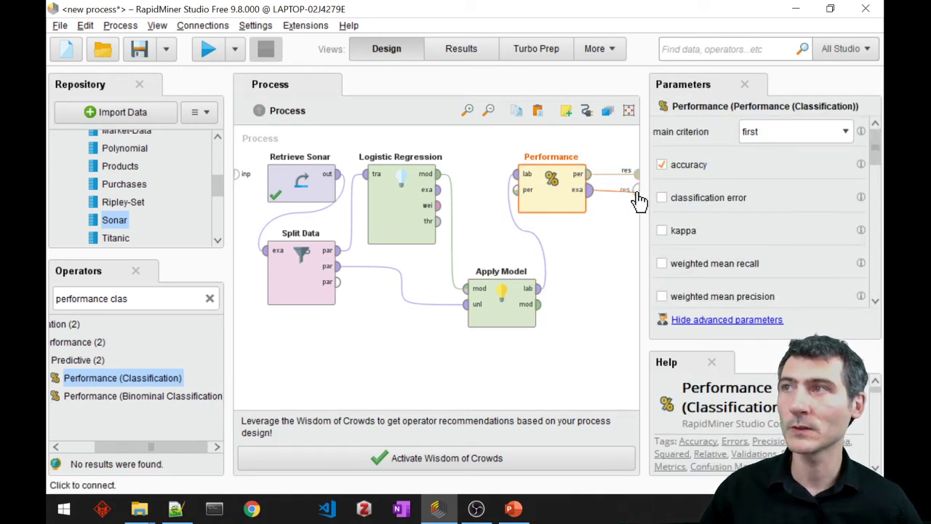
click(637, 190)
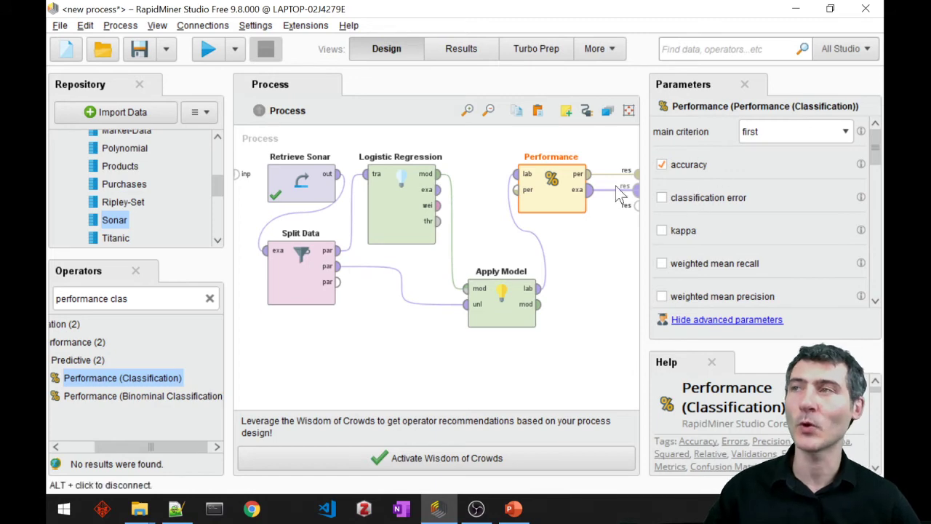
Run the process and view the PerformanceVector with 70.97% accuracy and class precision visible.
click(211, 52)
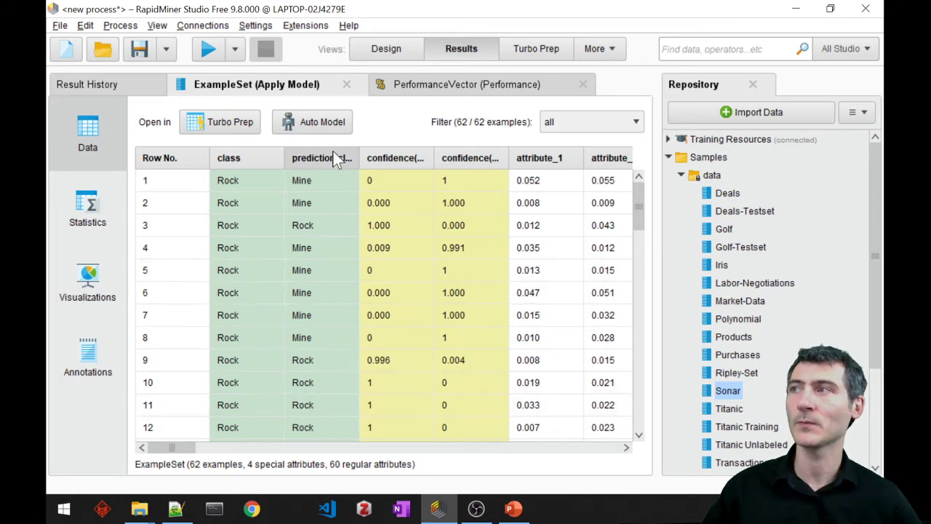
click(443, 95)
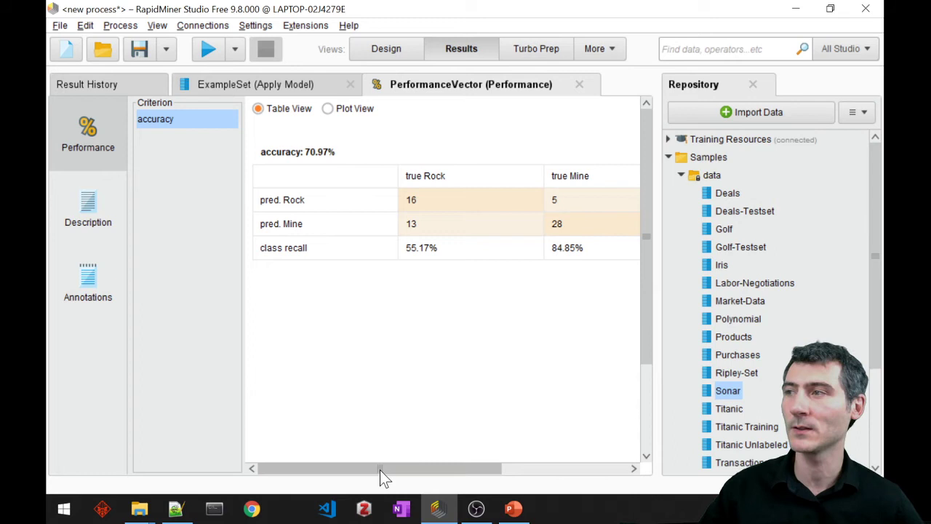
mouse_move(380, 469)
mouse_down()
mouse_move(406, 466)
mouse_move(390, 463)
mouse_up()
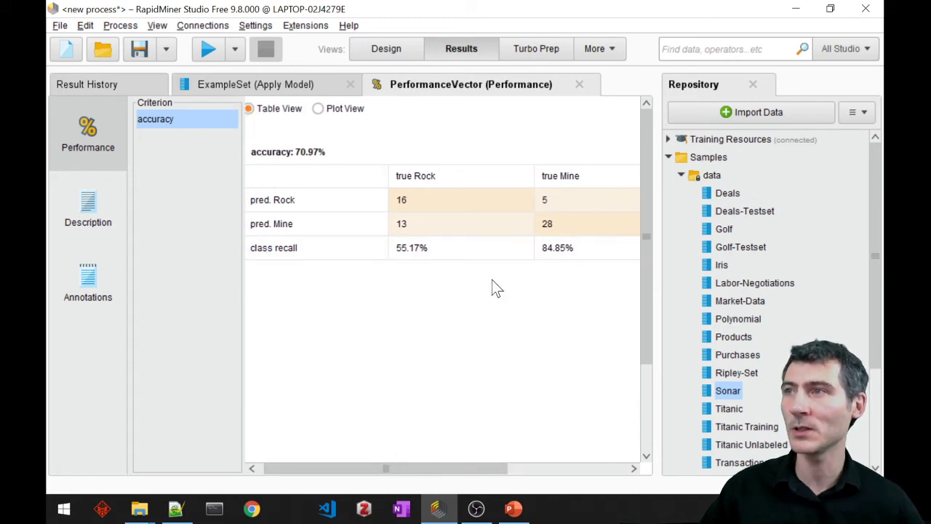
drag(658, 290, 773, 288)
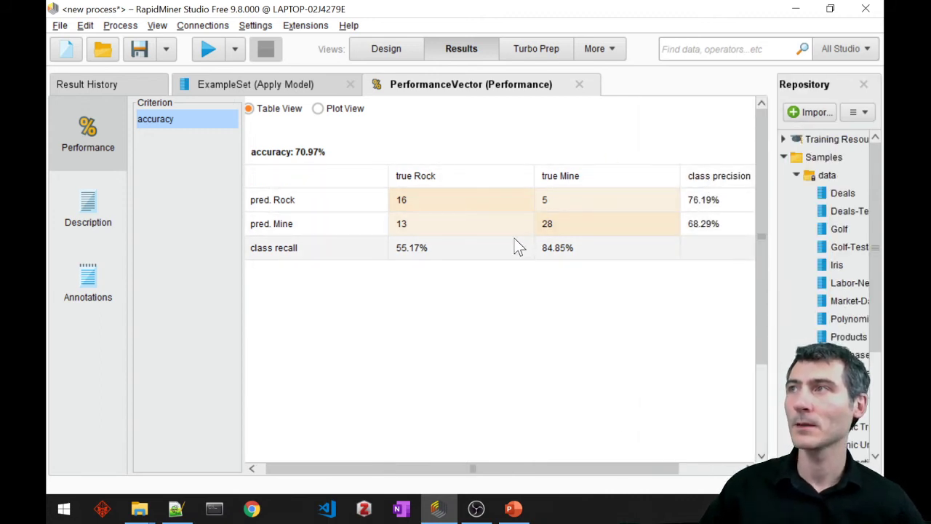
Open the Apply Model ExampleSet and widen the confidence(Rock), confidence(Mine) and prediction(class) columns.
click(392, 51)
click(441, 51)
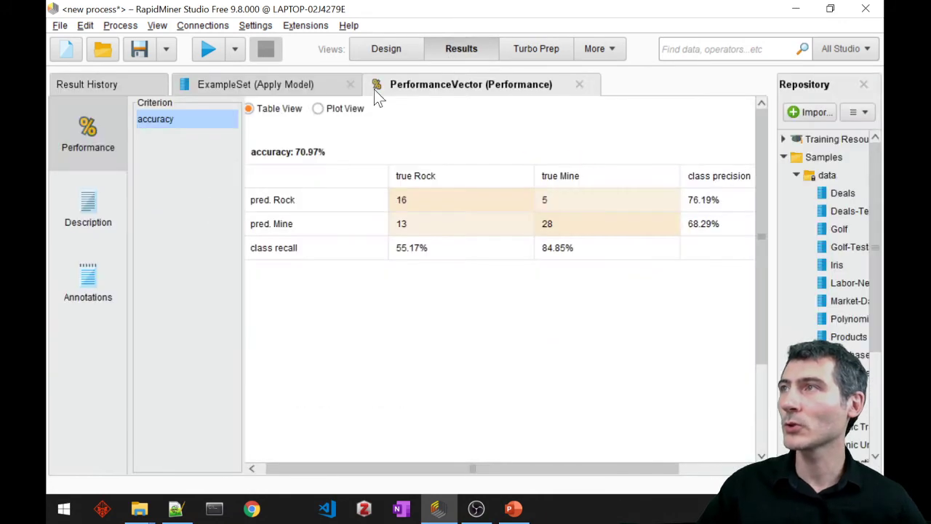
click(268, 87)
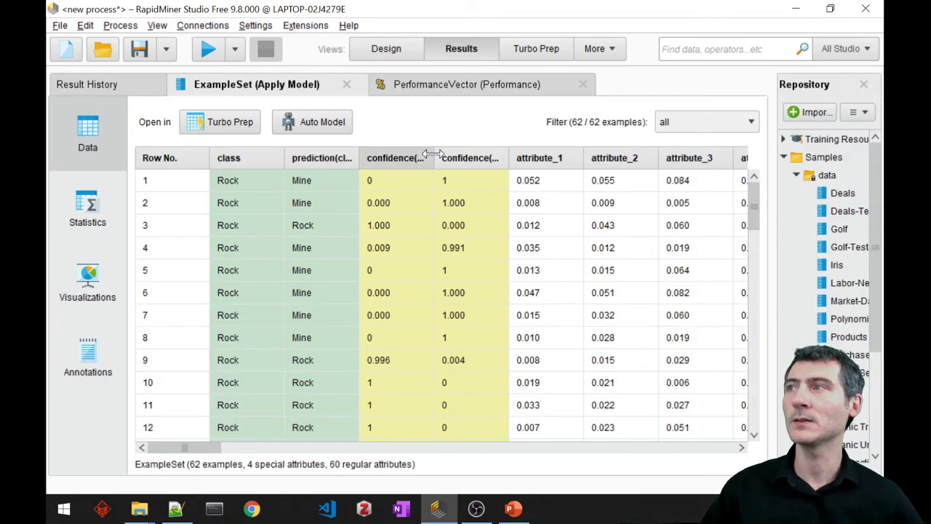
drag(434, 156, 451, 156)
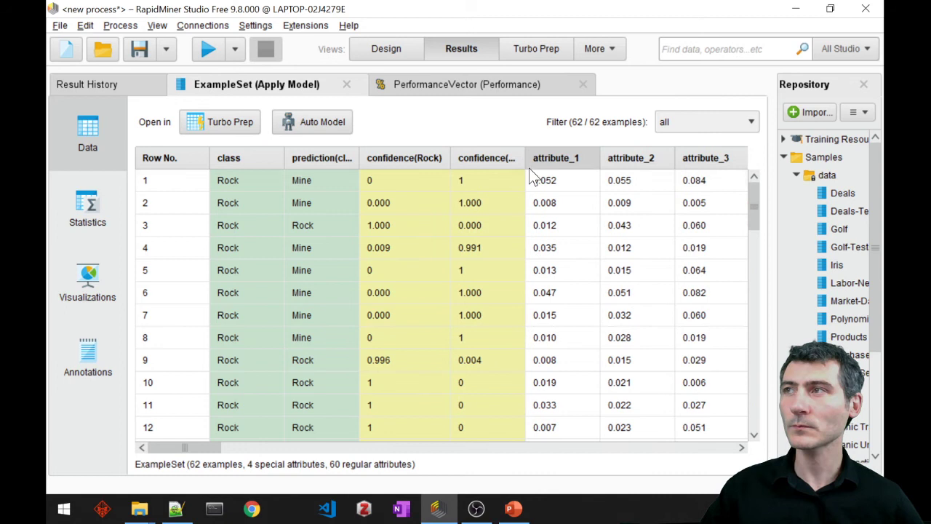
drag(524, 159, 549, 159)
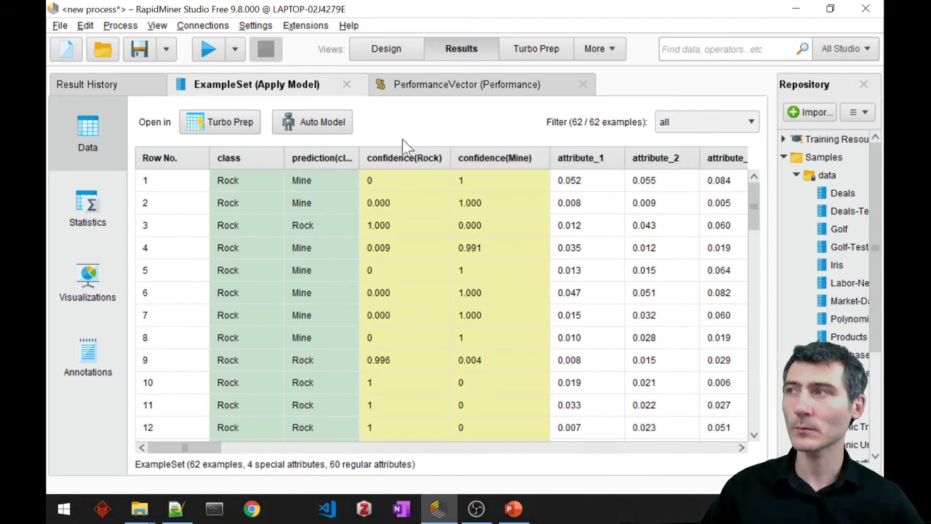
drag(359, 157, 393, 157)
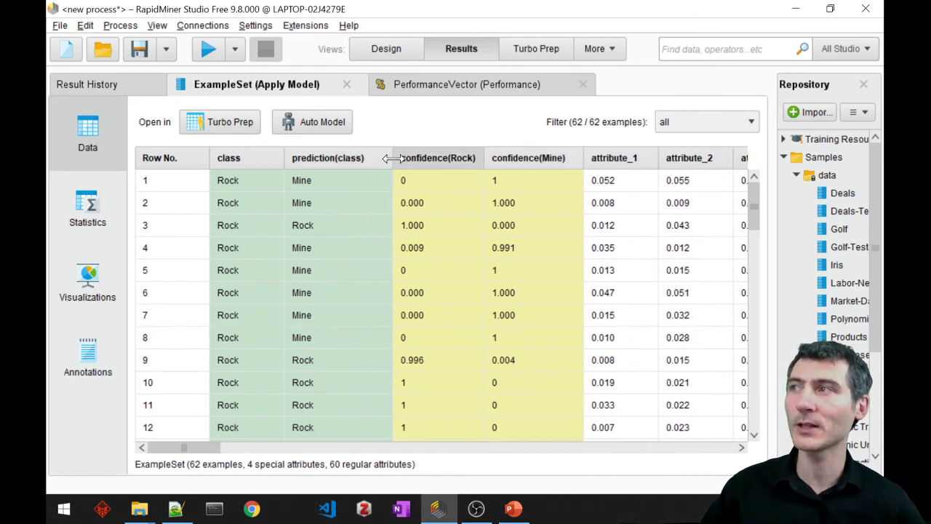